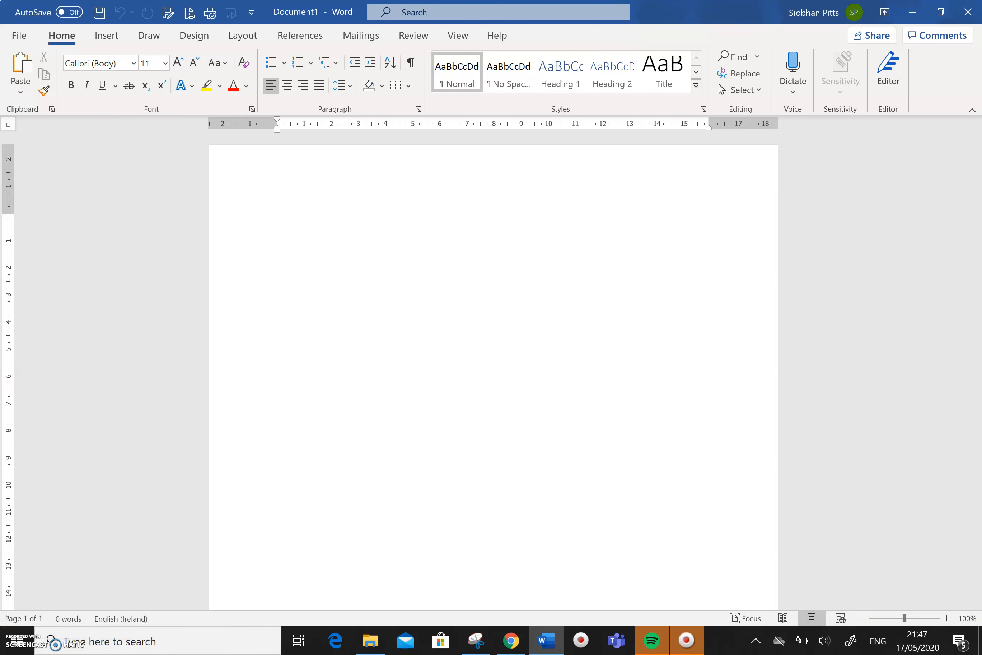
- Save the blank document as 'Coversheet' in the Documents folder
click(23, 35)
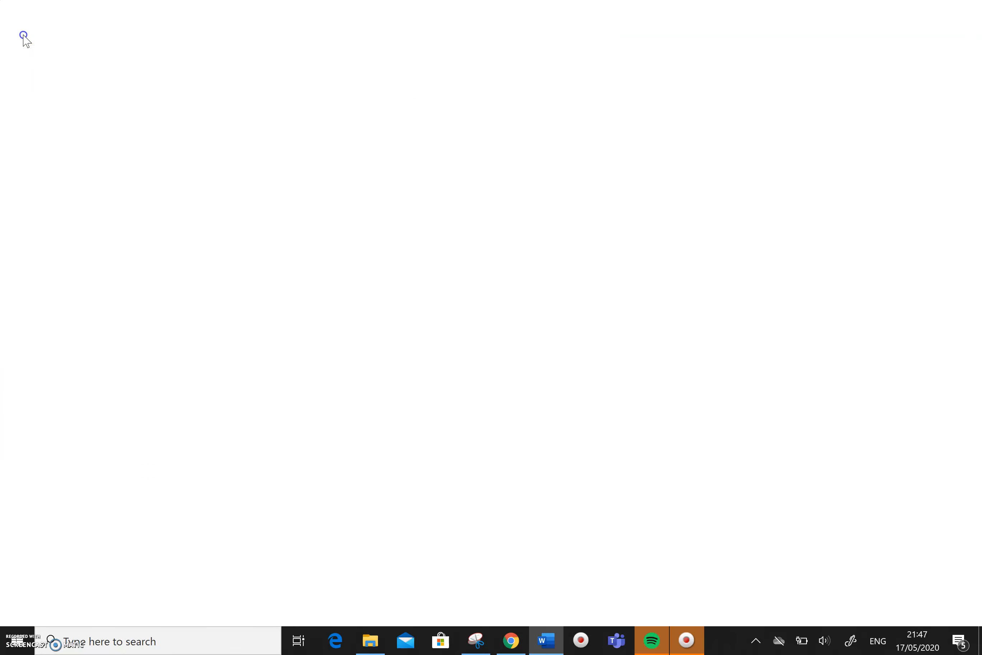
click(61, 222)
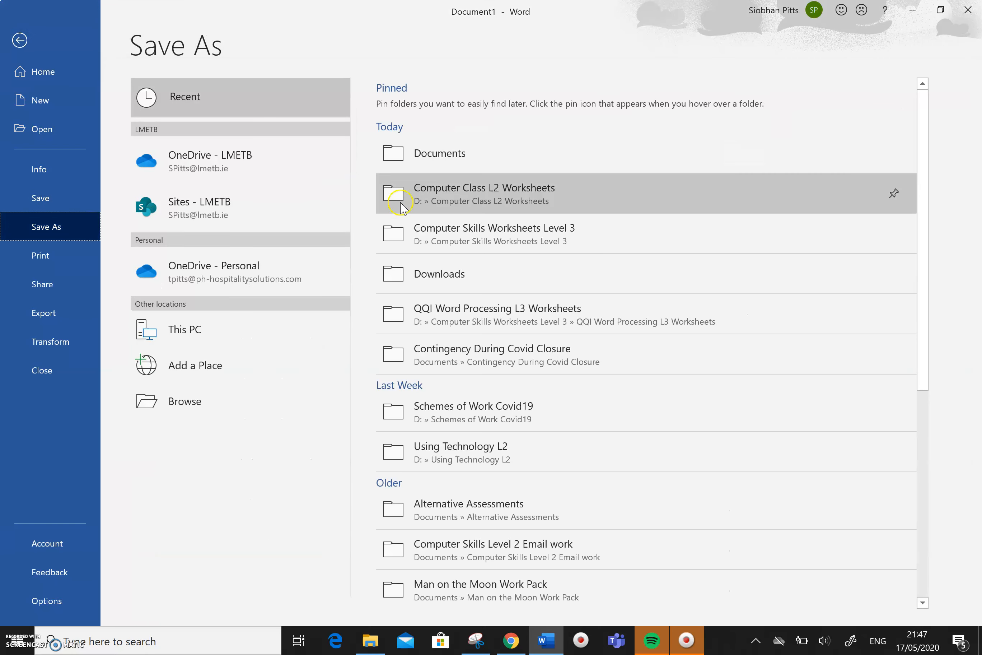
click(448, 153)
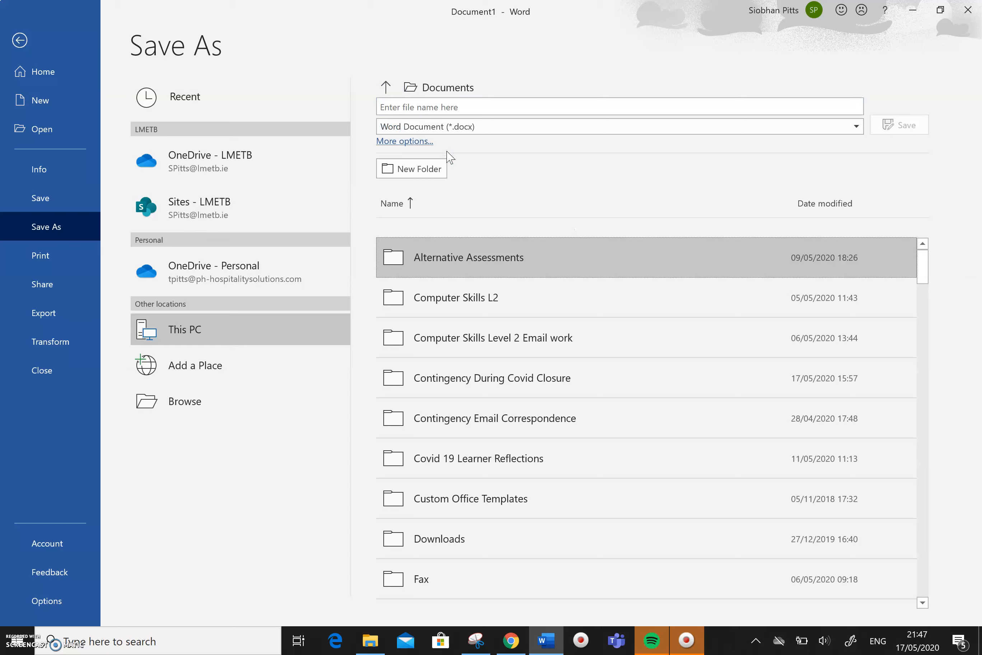
click(434, 108)
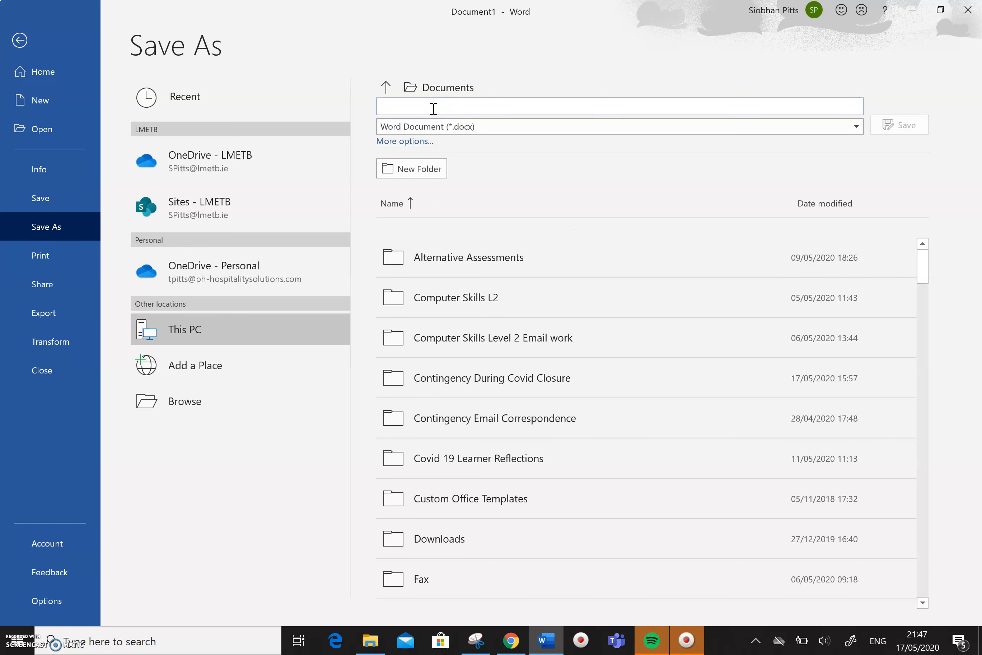
text(Coversheet)
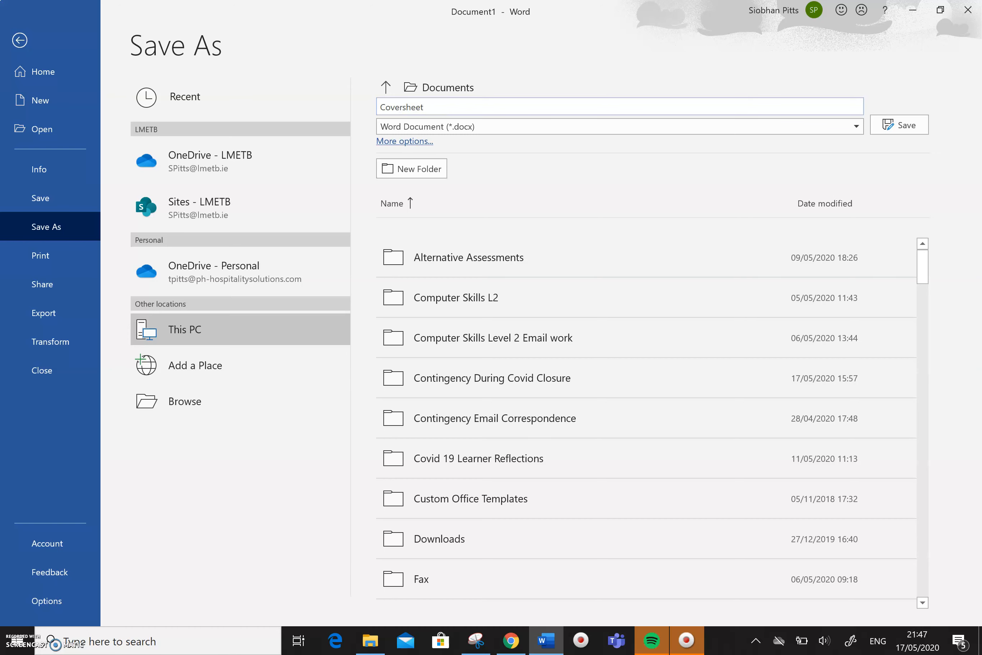
click(911, 124)
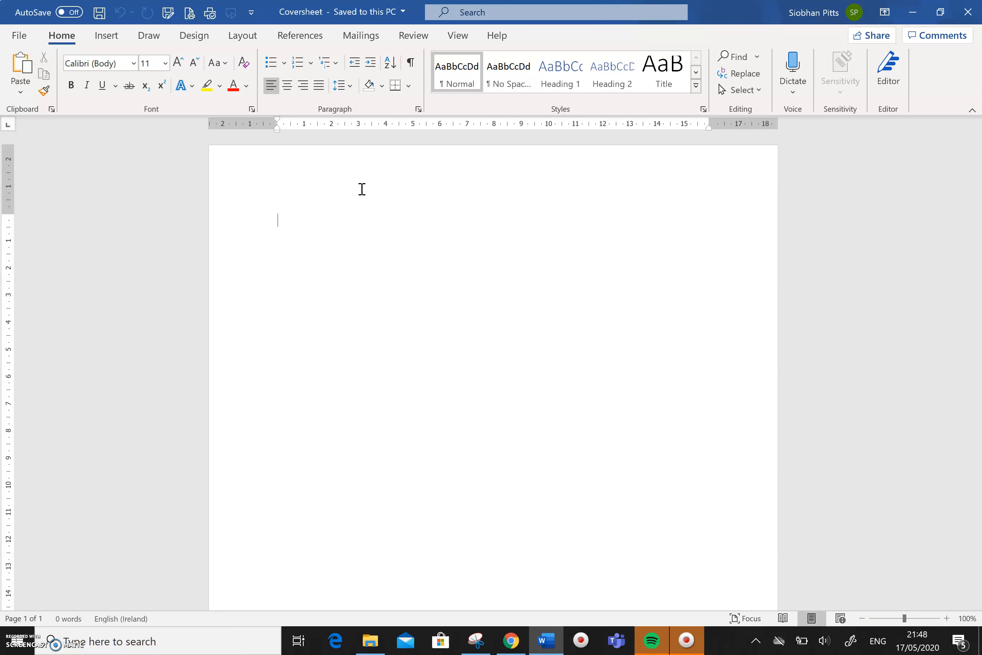
click(242, 37)
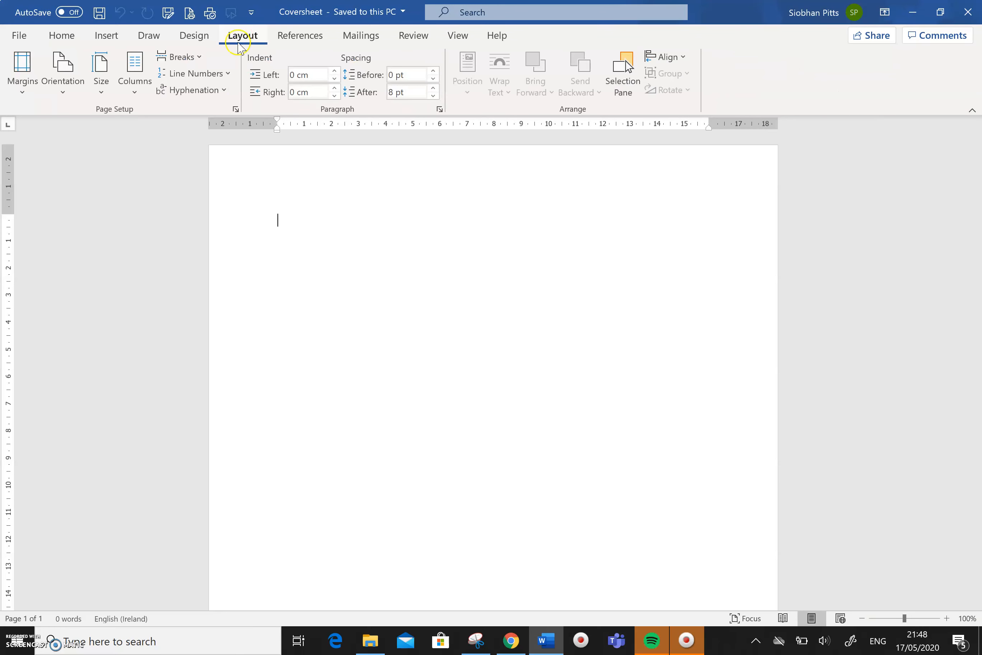
click(74, 89)
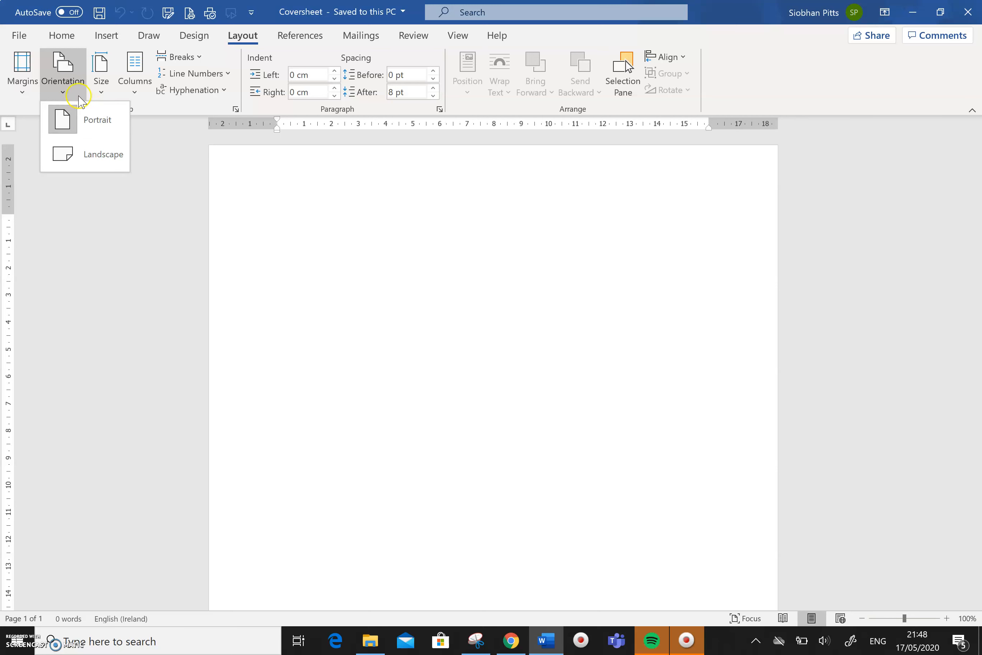
click(62, 38)
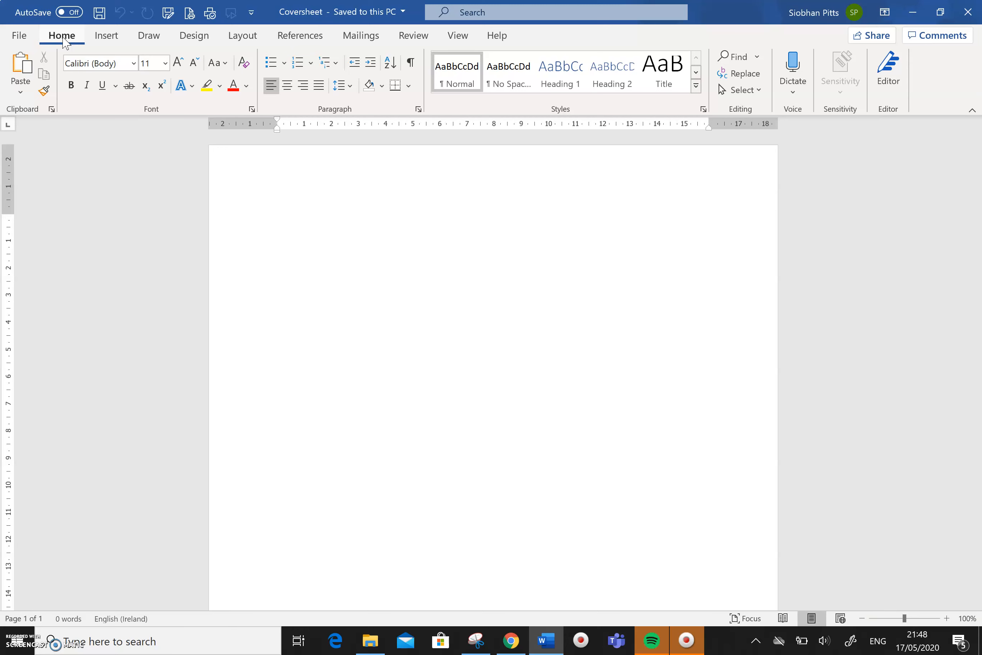
- Apply a green 3 pt Box page border around the cover sheet
click(194, 38)
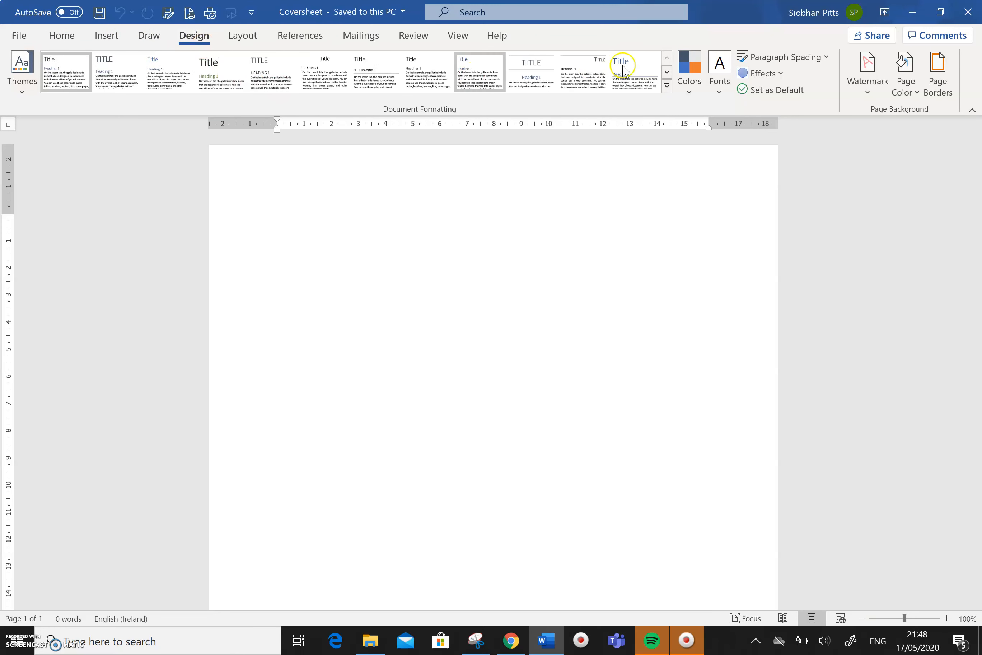
click(935, 75)
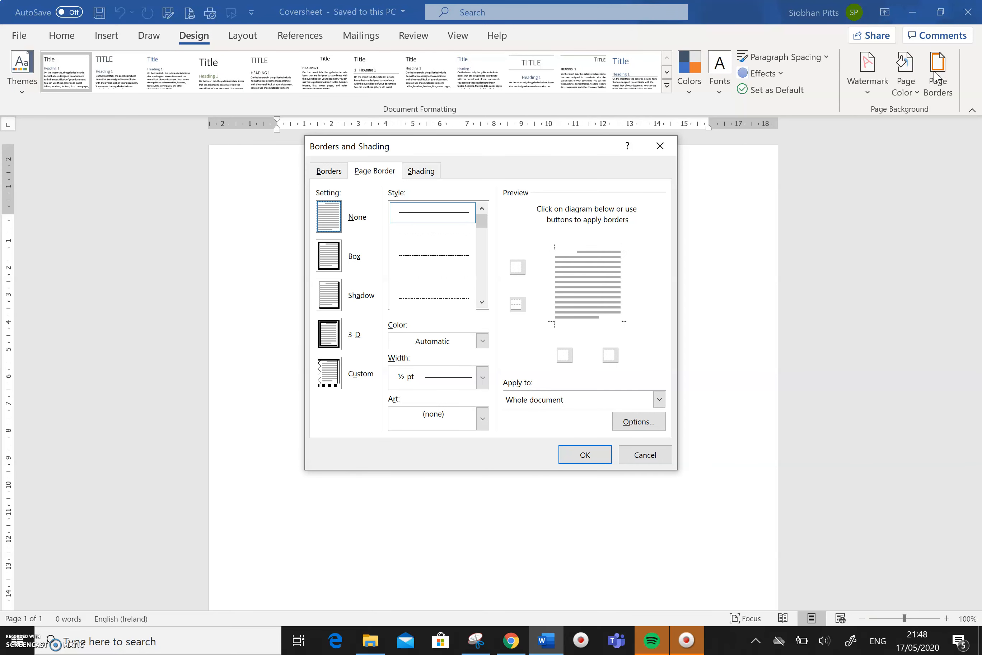
click(333, 264)
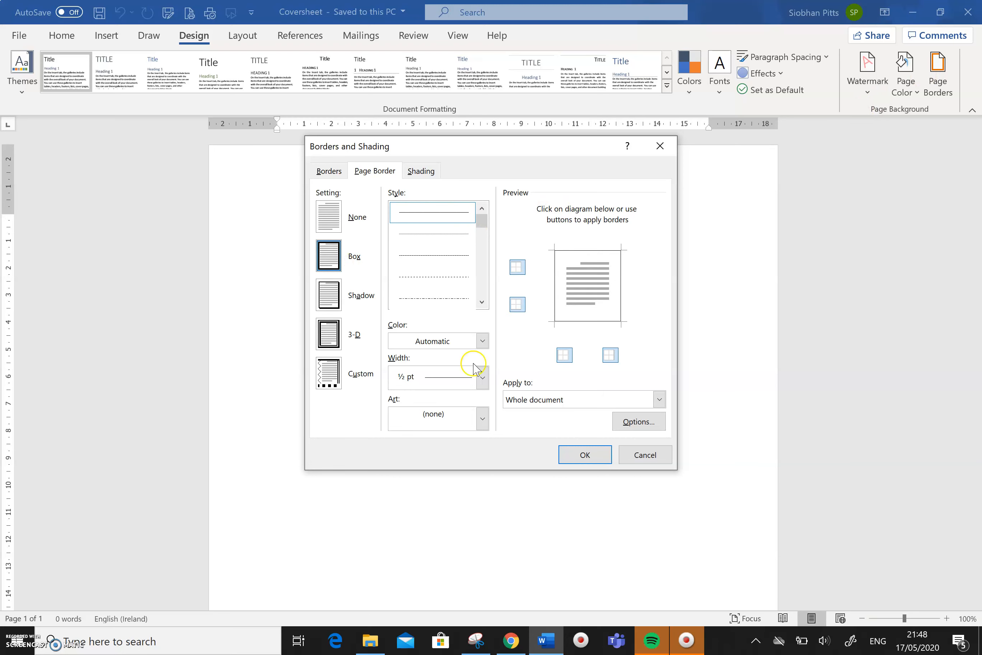
click(482, 341)
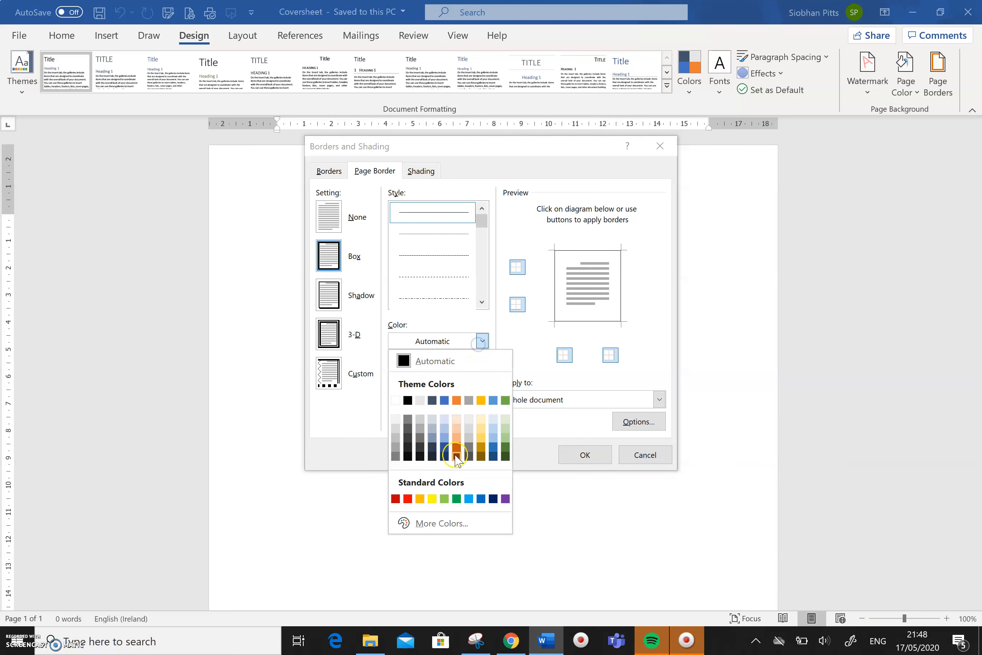
click(457, 499)
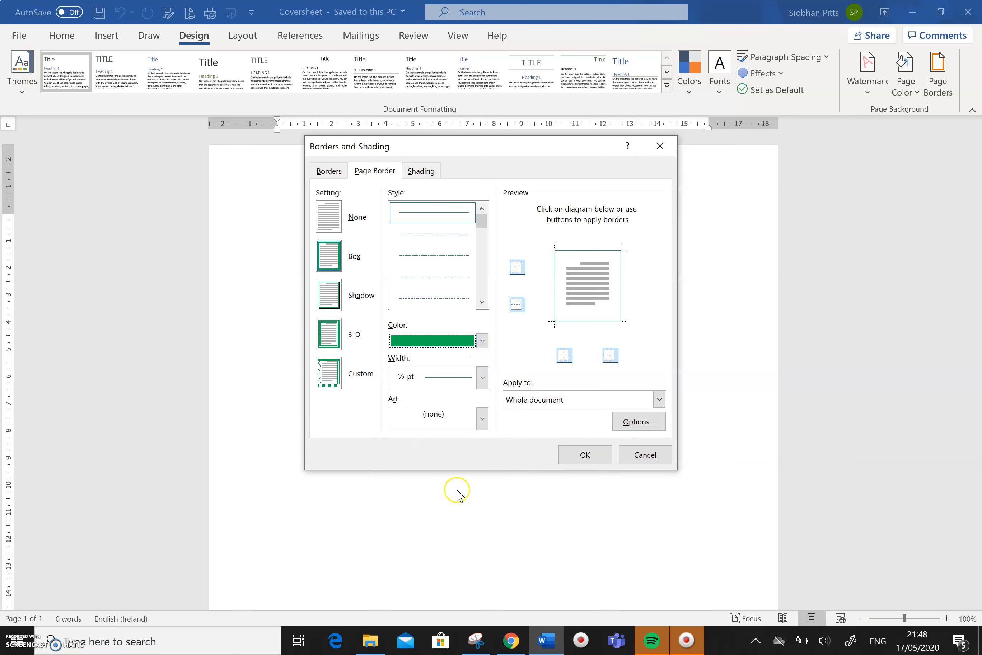
click(482, 377)
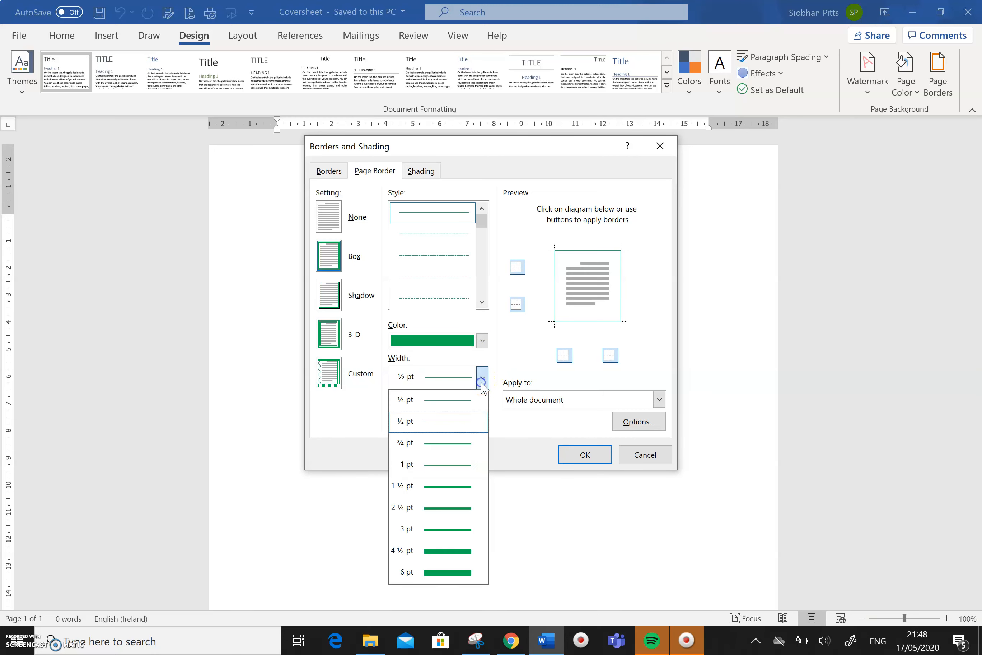
click(464, 528)
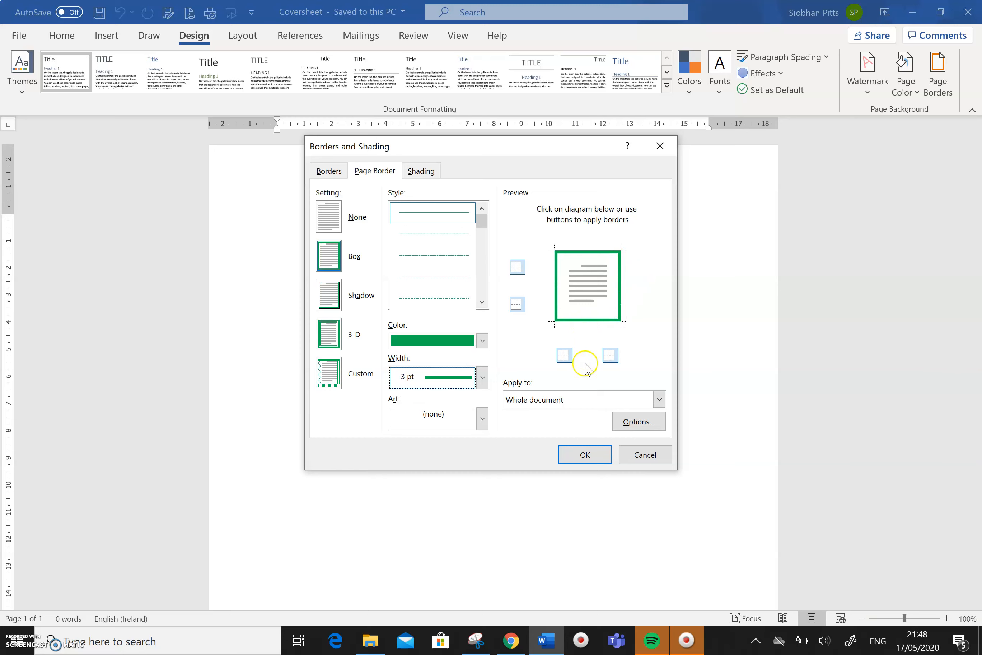
click(585, 455)
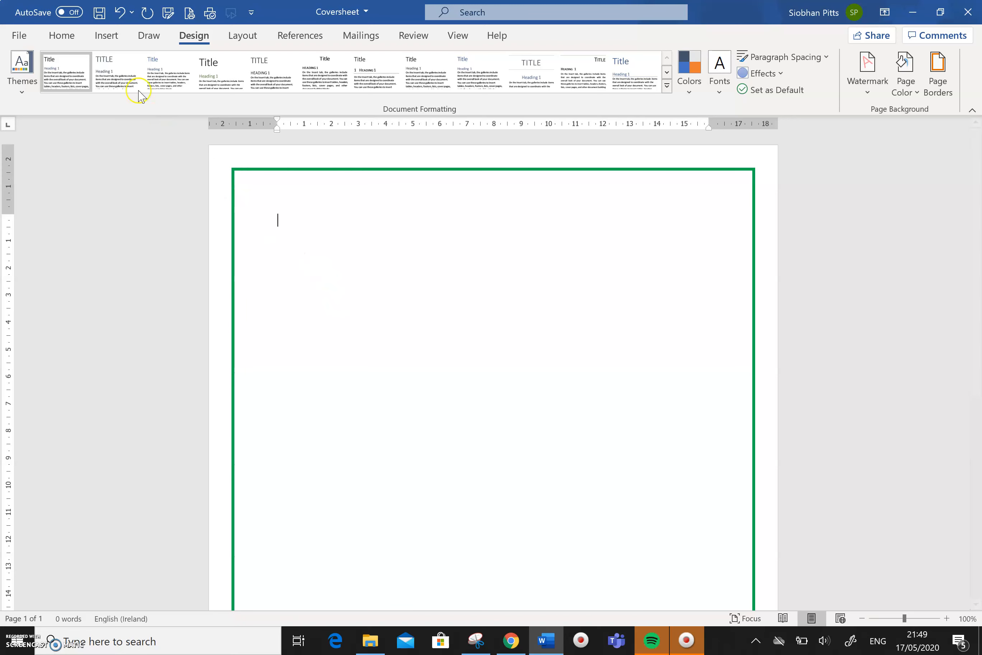
click(67, 34)
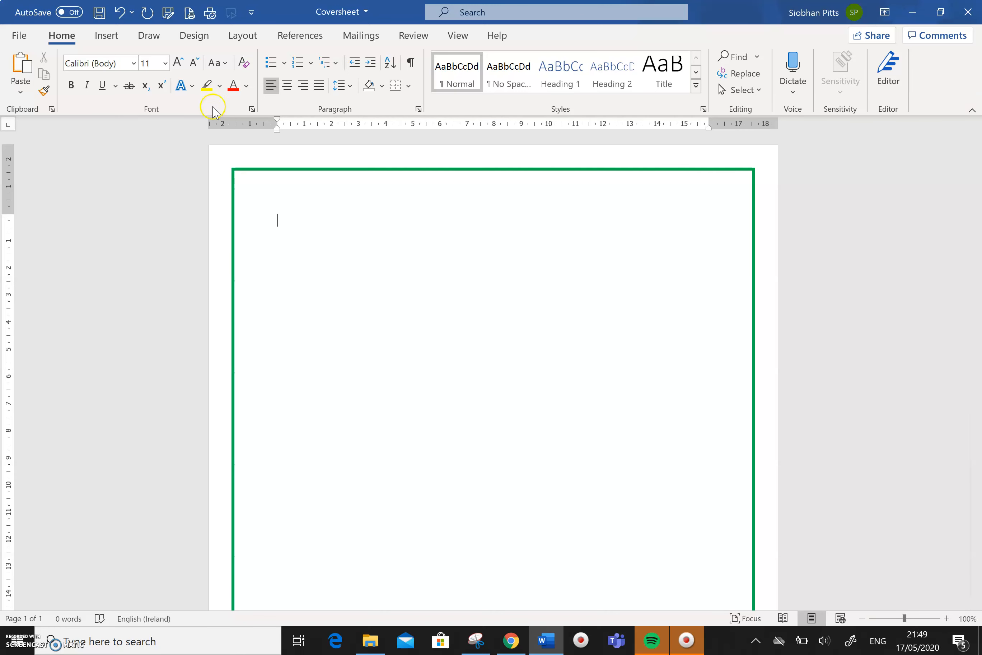
- Set the first line to Comic Sans MS, size 20, centre-aligned
click(133, 64)
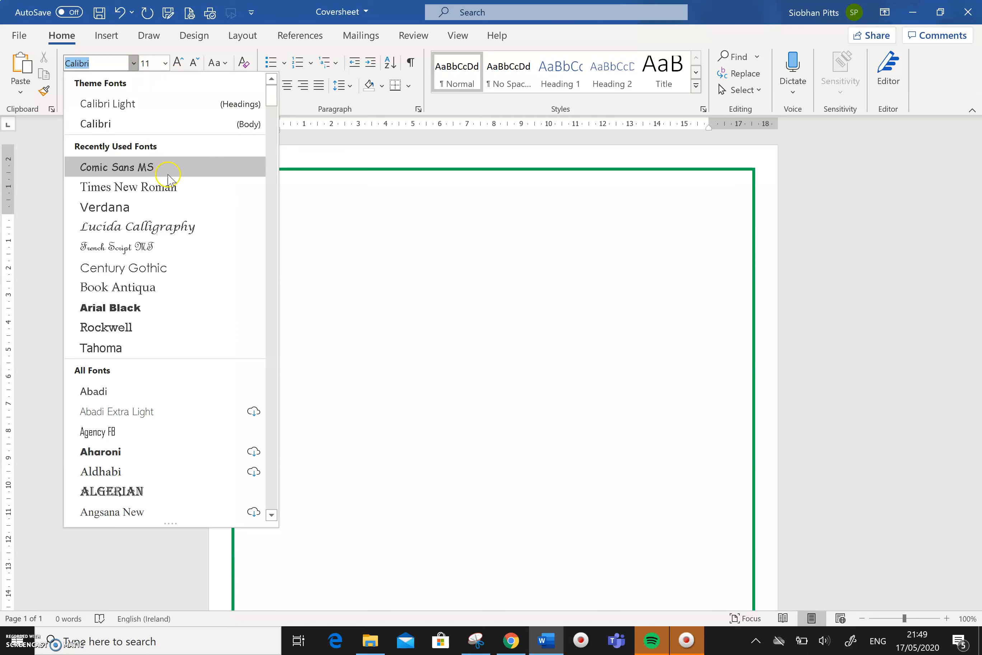
click(167, 173)
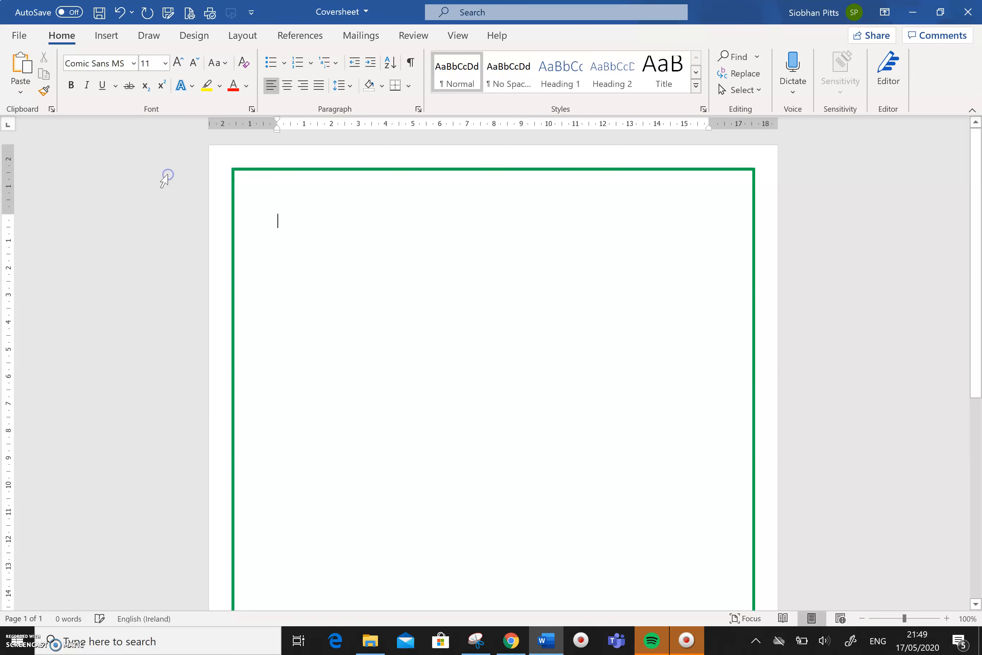
click(166, 64)
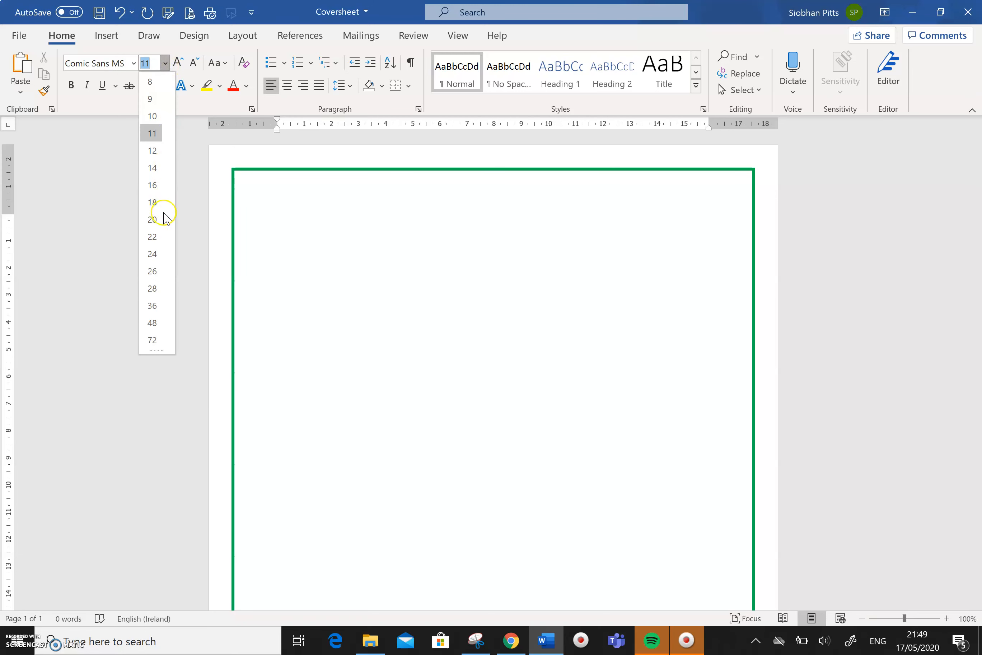
click(155, 219)
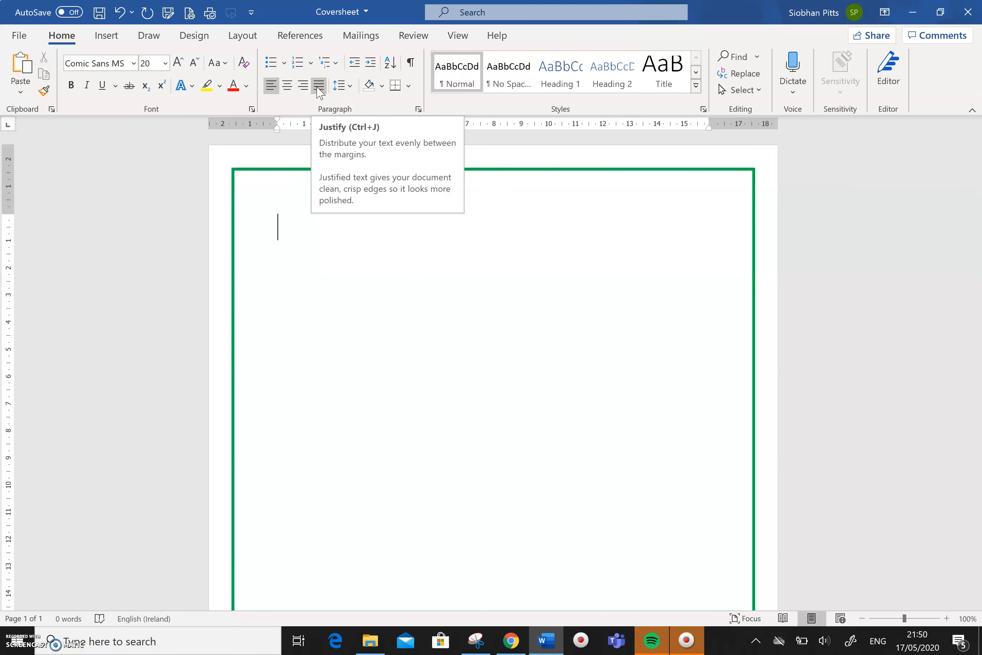
click(289, 87)
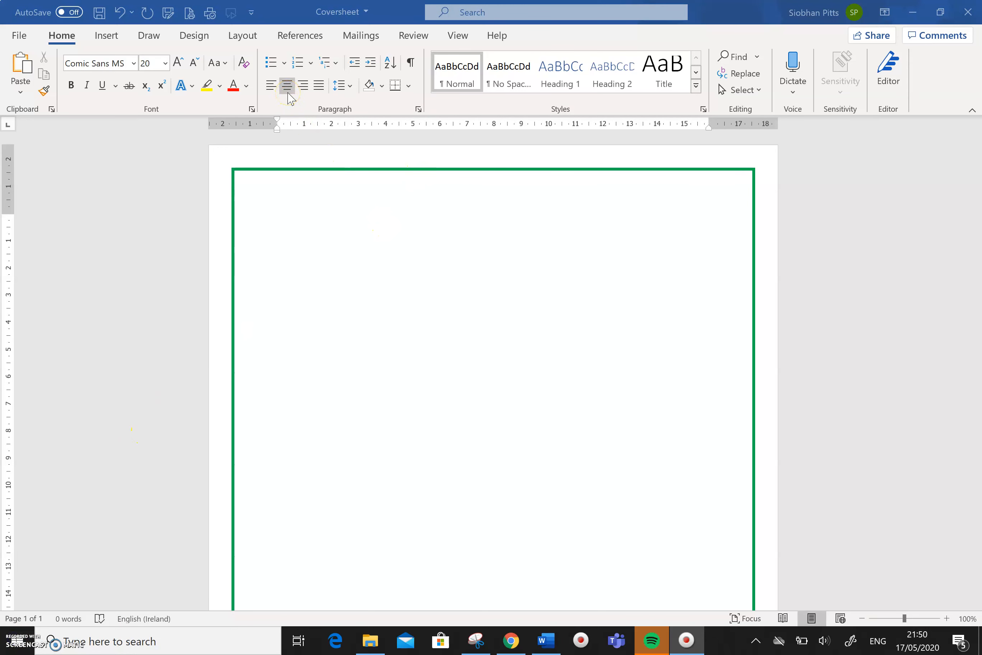
- Type the student's name, then 'This is my Level 2 Computer Skills Portfolio' beneath it
click(388, 251)
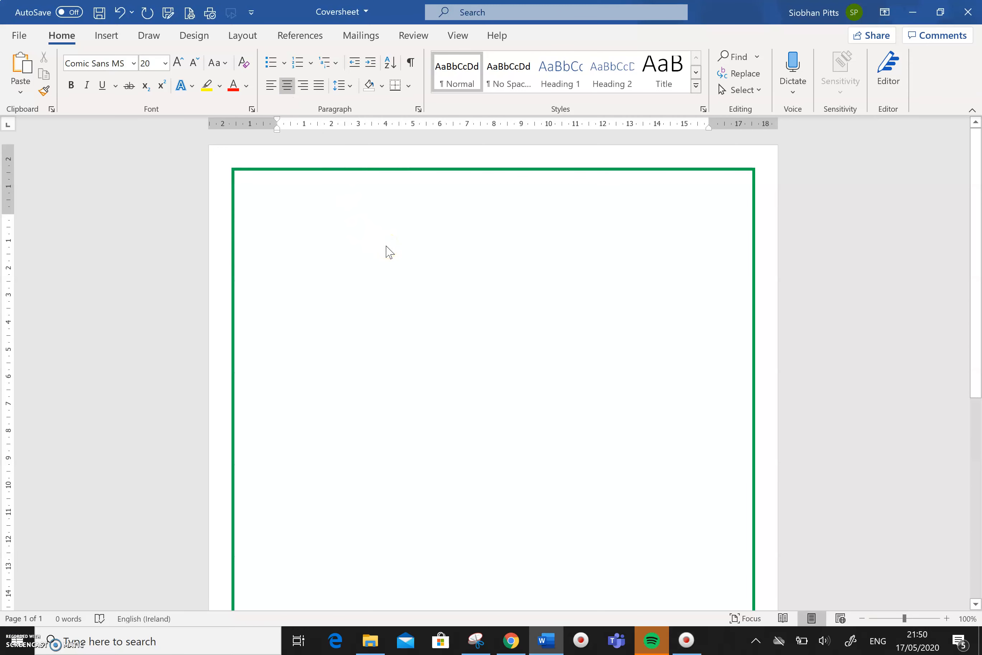
key(Return)
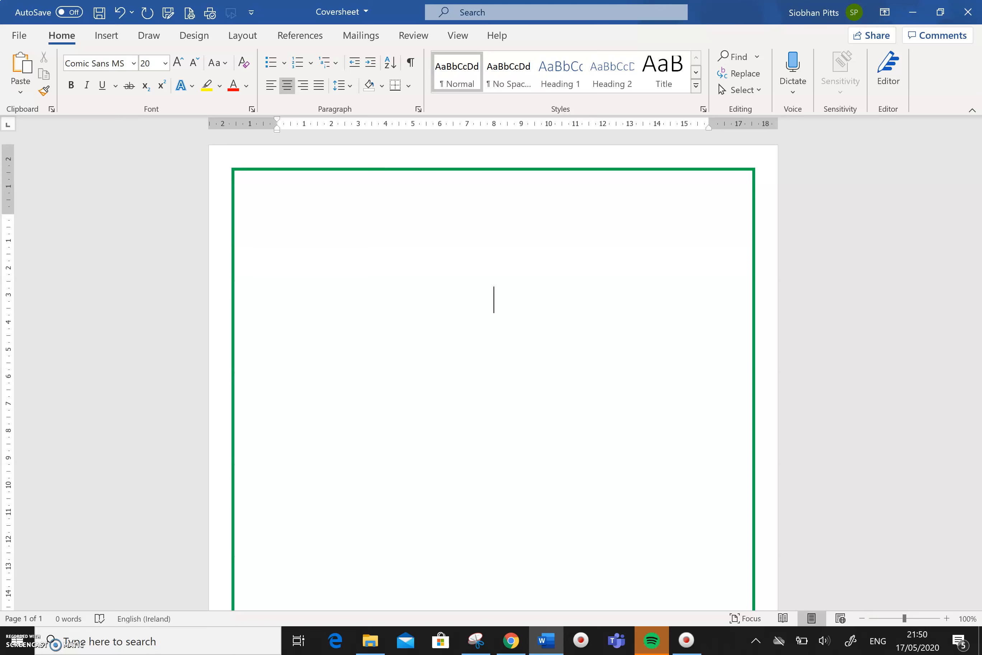
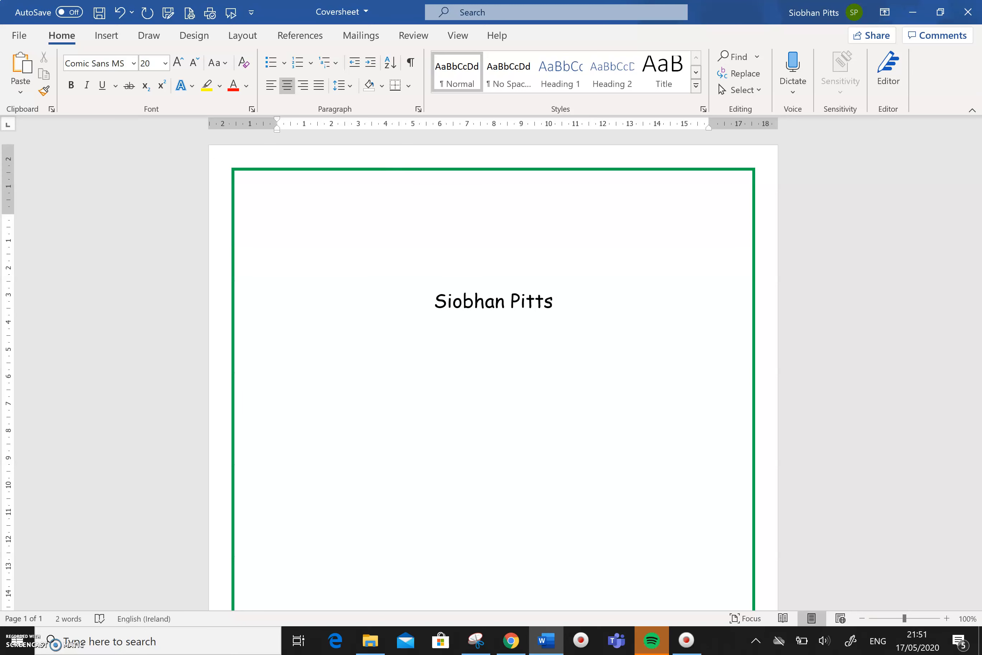
key(Return)
text(This is my L)
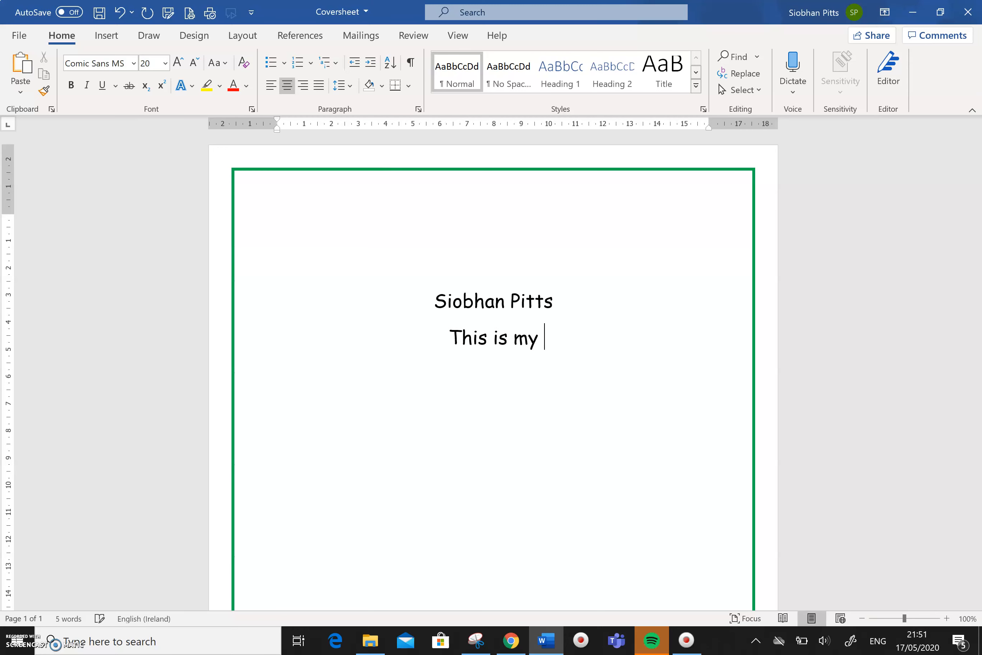
text(2)
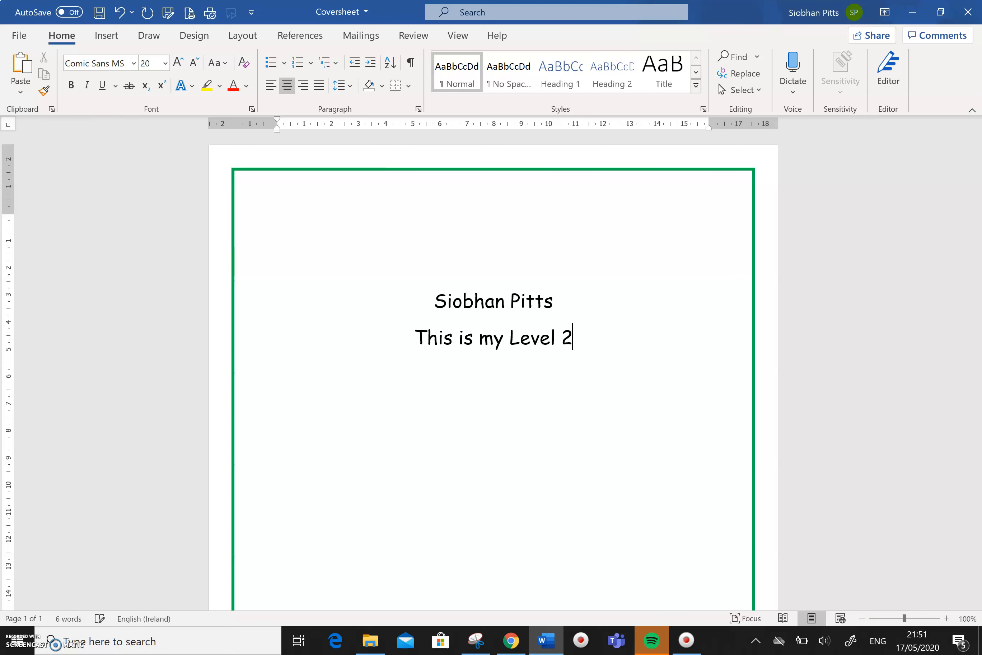
text( Computer)
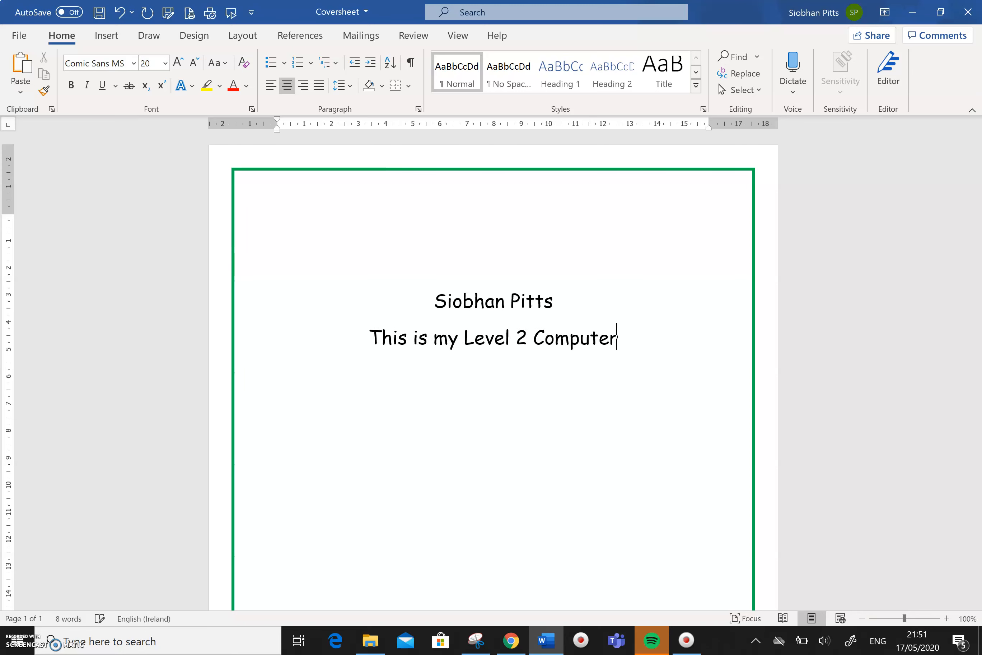
text( Skills)
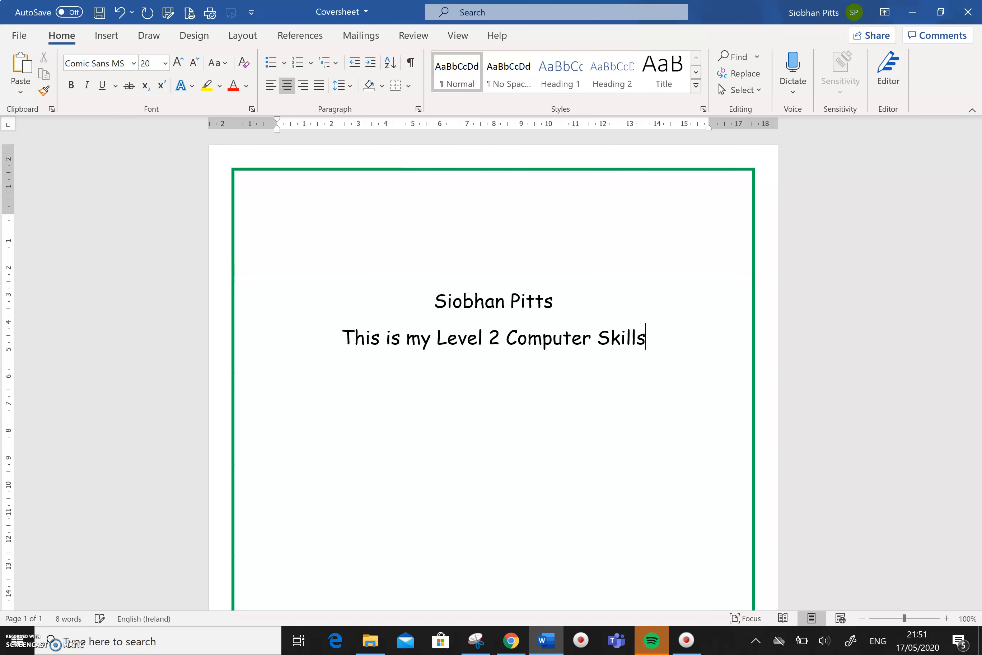
text( Portfolio)
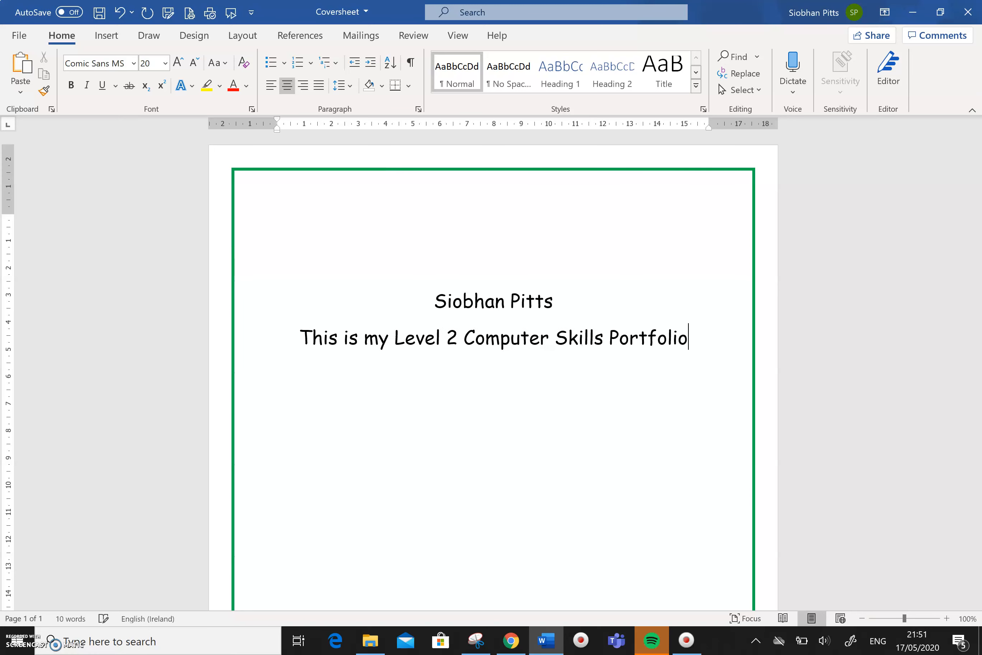
key(Return)
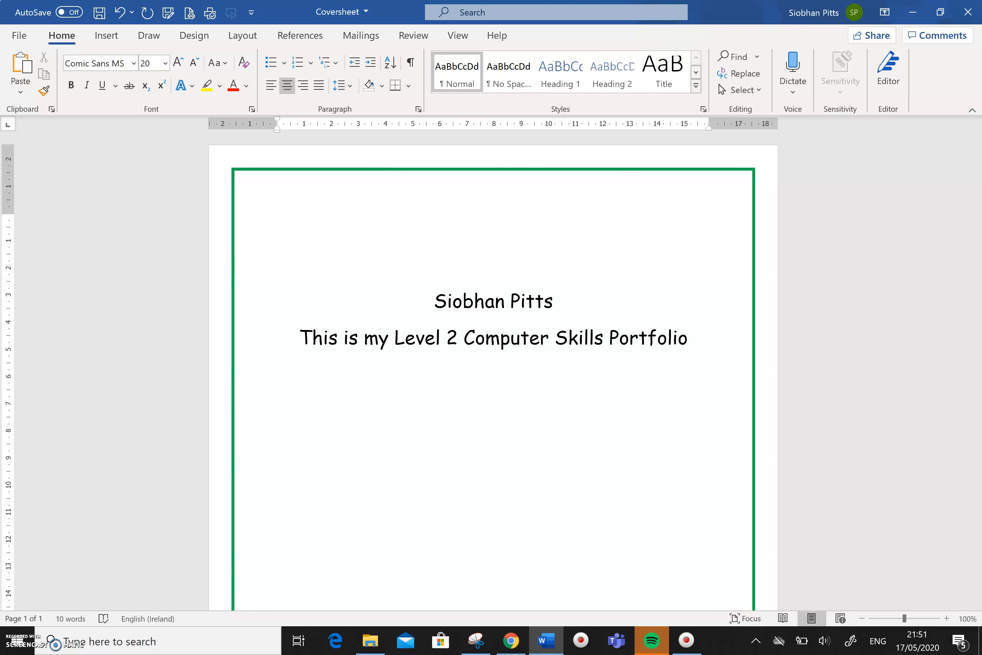